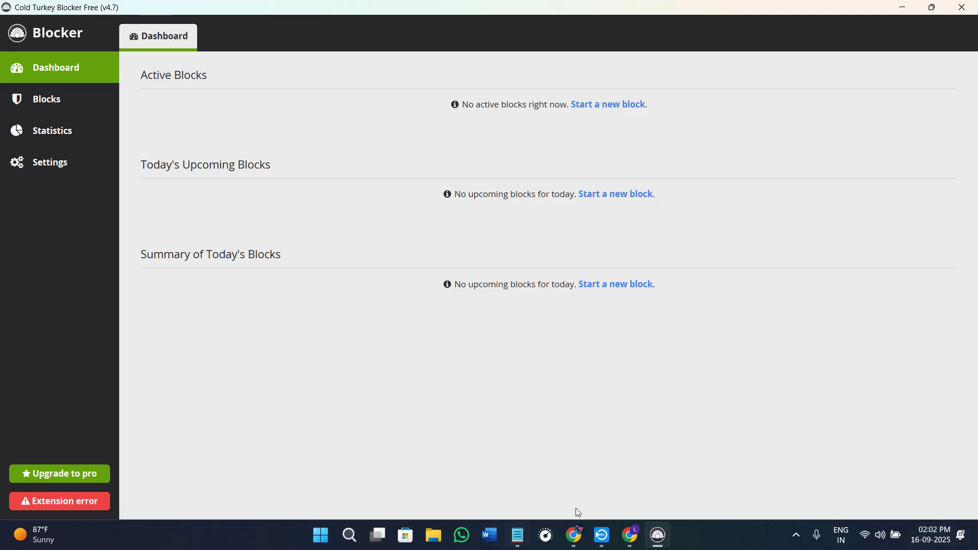
Step: Switch from the empty Cold Turkey Blocker dashboard to the getcoldturkey.com page in Chrome
click(631, 535)
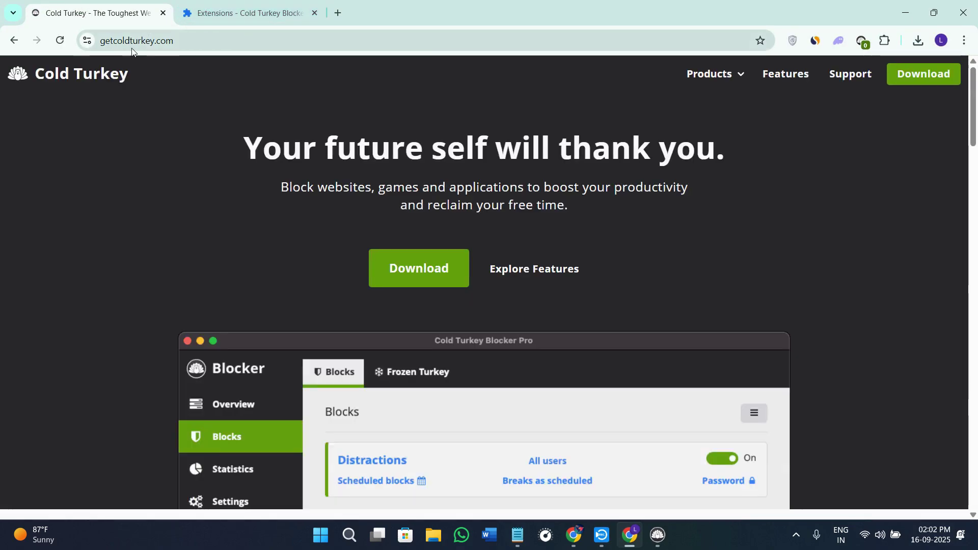
Step: Look over the getcoldturkey.com homepage in Chrome, then go back to Cold Turkey Blocker
click(132, 41)
key(ctrl+a)
click(156, 204)
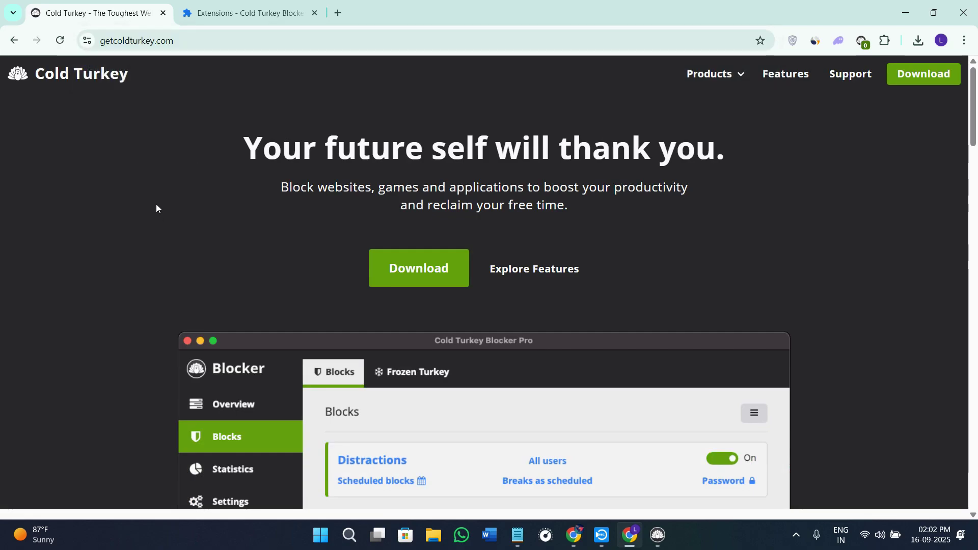
drag(260, 159, 659, 284)
click(659, 284)
scroll(421, 280, down, 2)
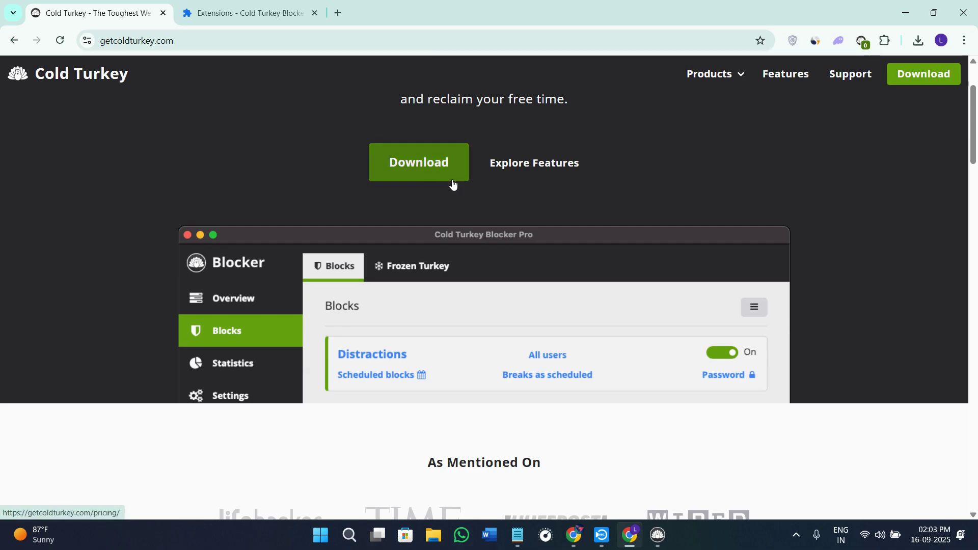
click(649, 532)
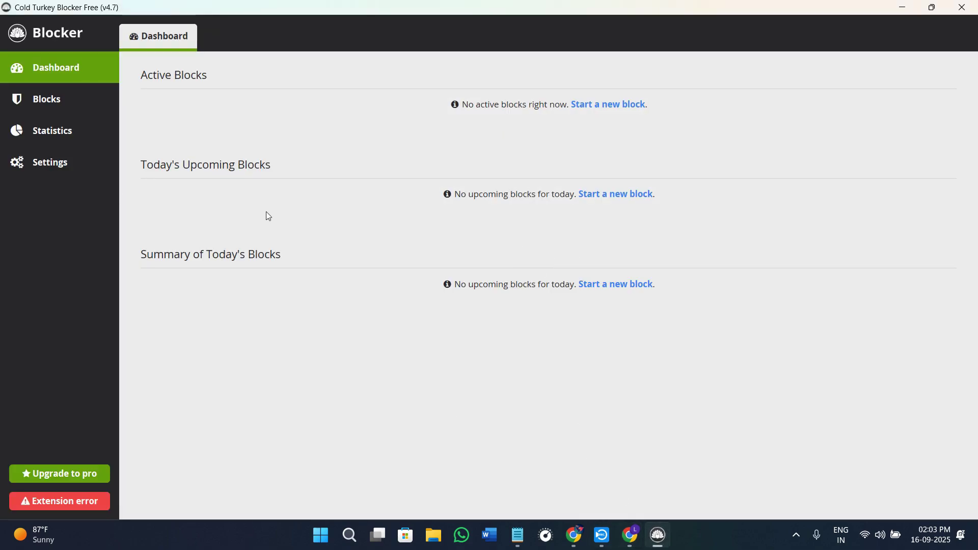
Step: Install the blocker extension for Chrome from the Extension error prompt so Chrome shows Installed
click(77, 507)
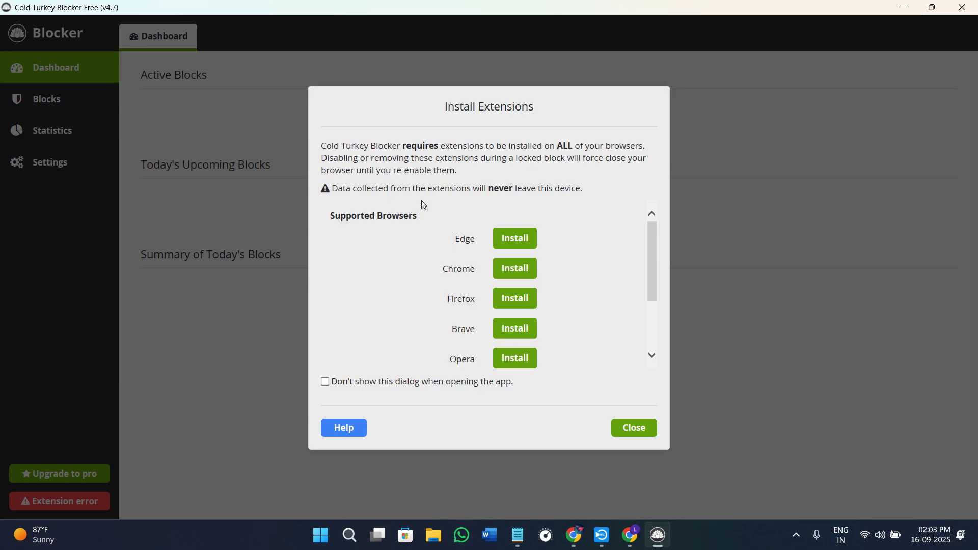
click(521, 275)
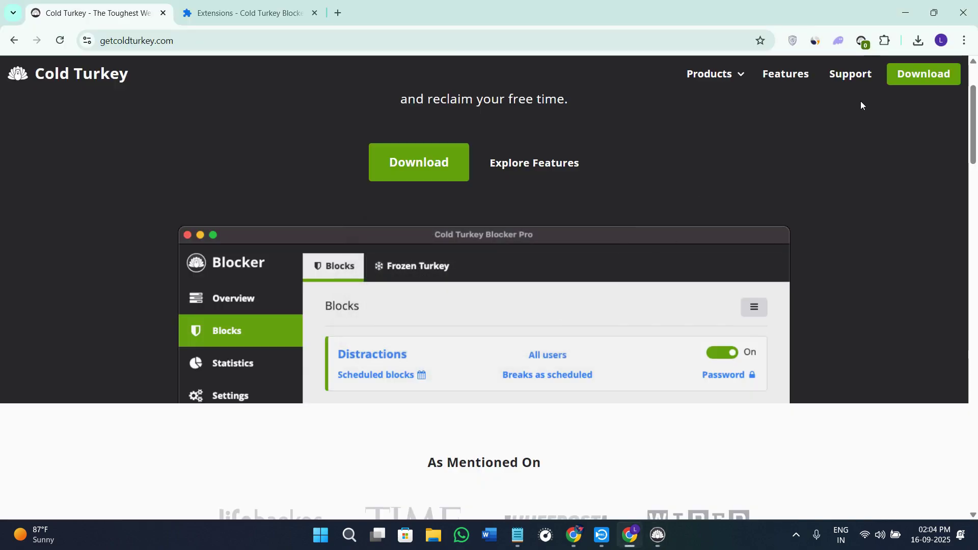
click(657, 535)
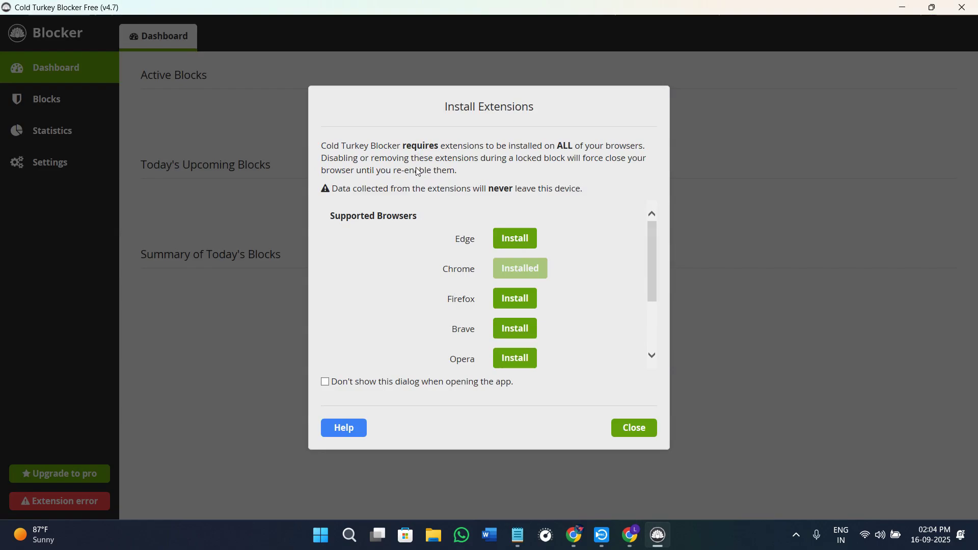
Step: Close the Install Extensions dialog and start a new block from the Dashboard
click(644, 431)
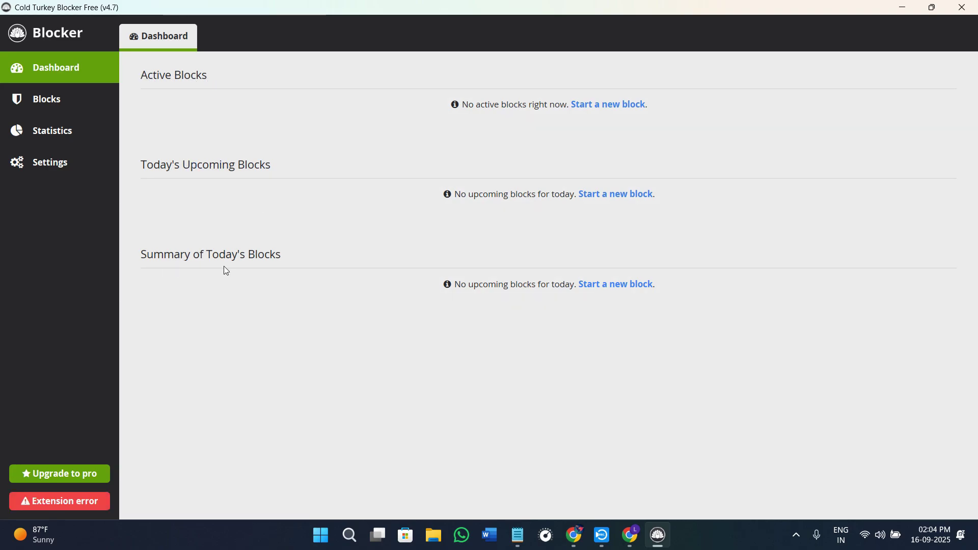
click(621, 104)
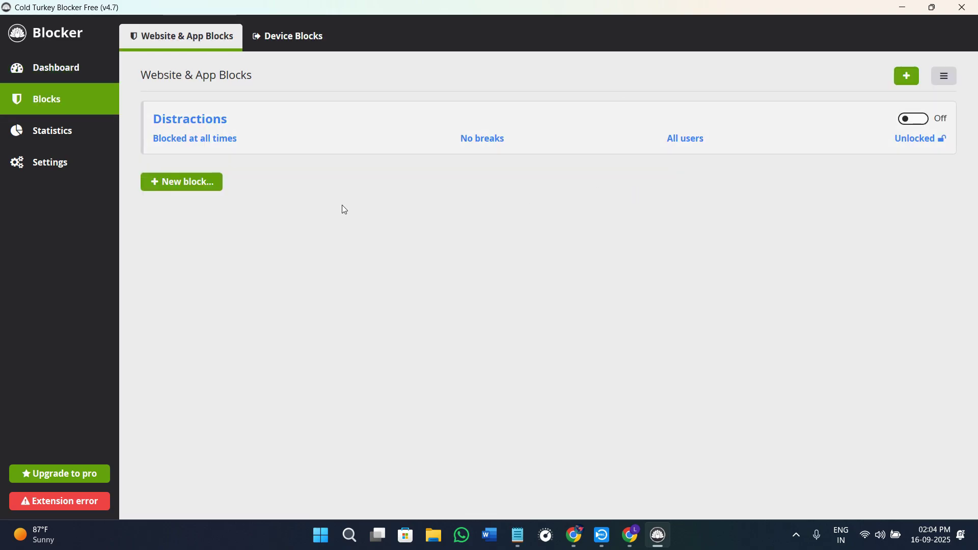
Step: Open a new block's website list and look over the Import options: Pre-made list, Websites from block, Exceptions from block
click(195, 187)
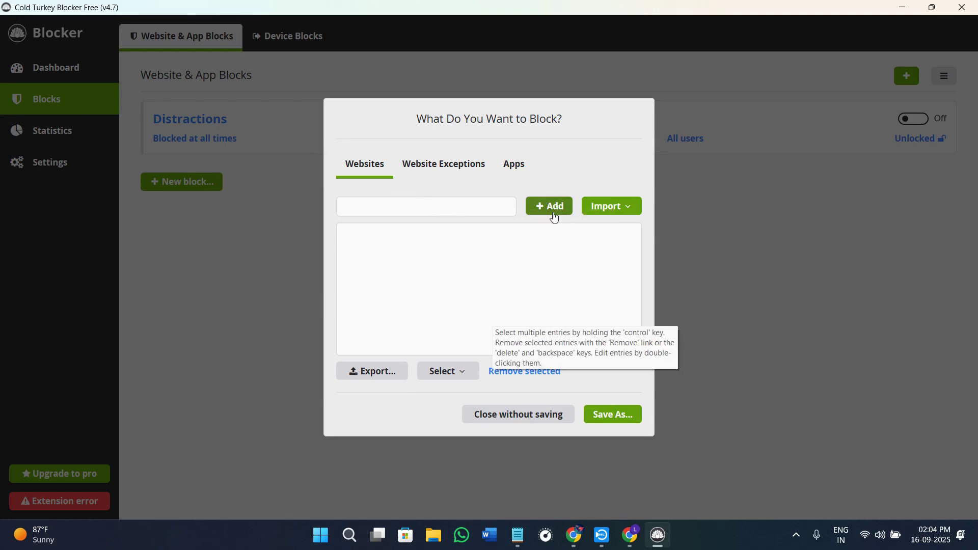
click(622, 207)
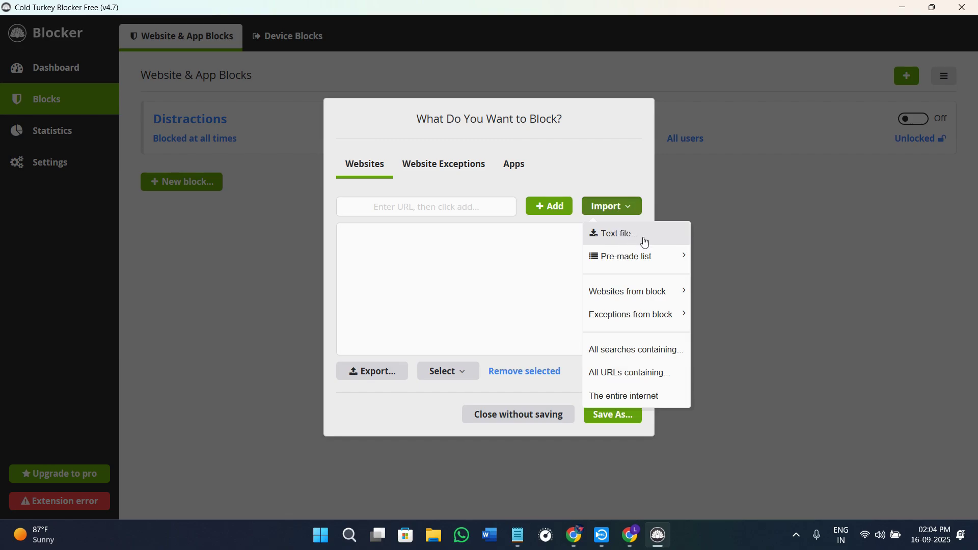
mouse_move(631, 262)
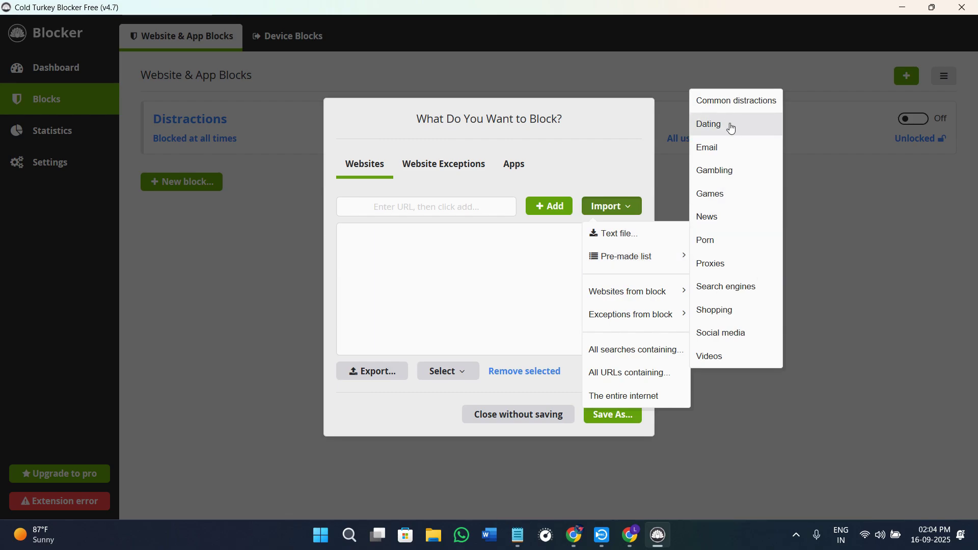
mouse_move(650, 304)
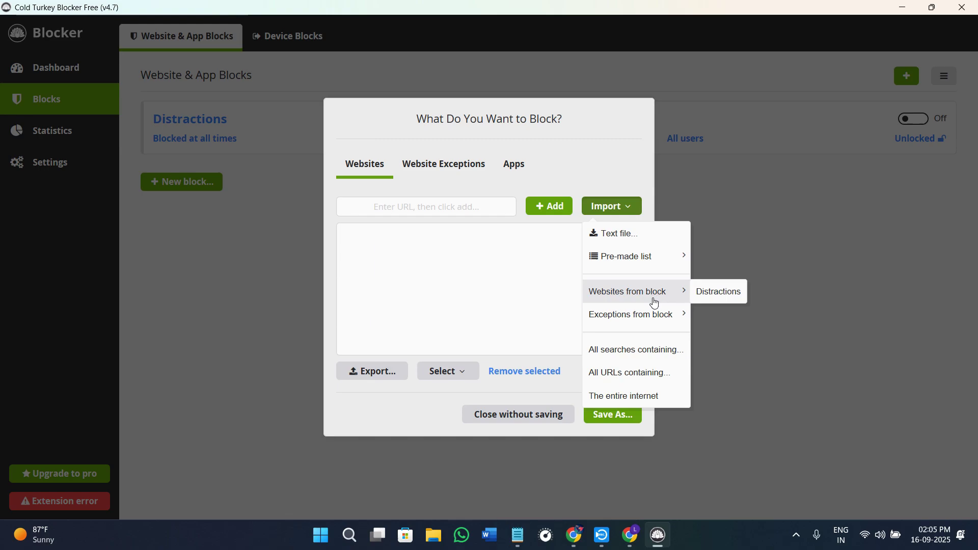
mouse_move(674, 316)
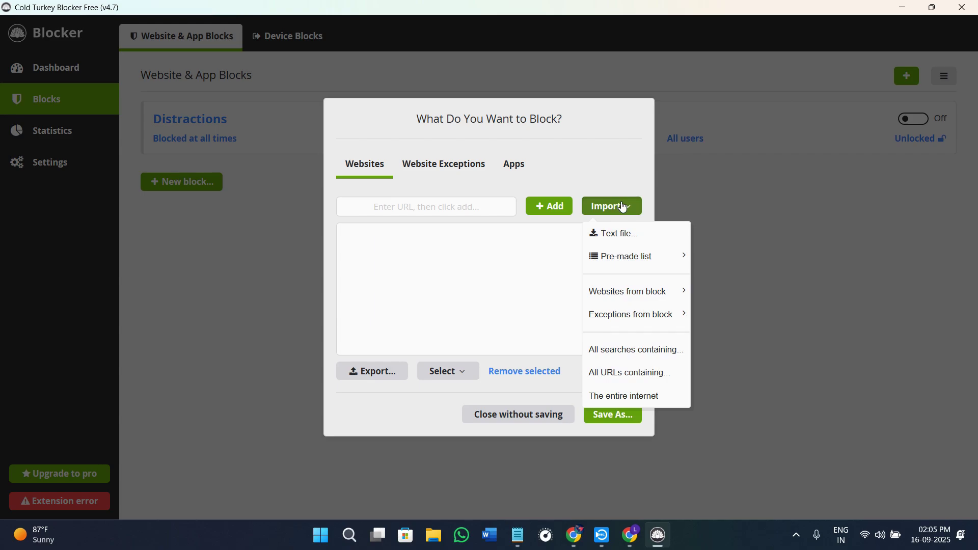
key(alt+Tab)
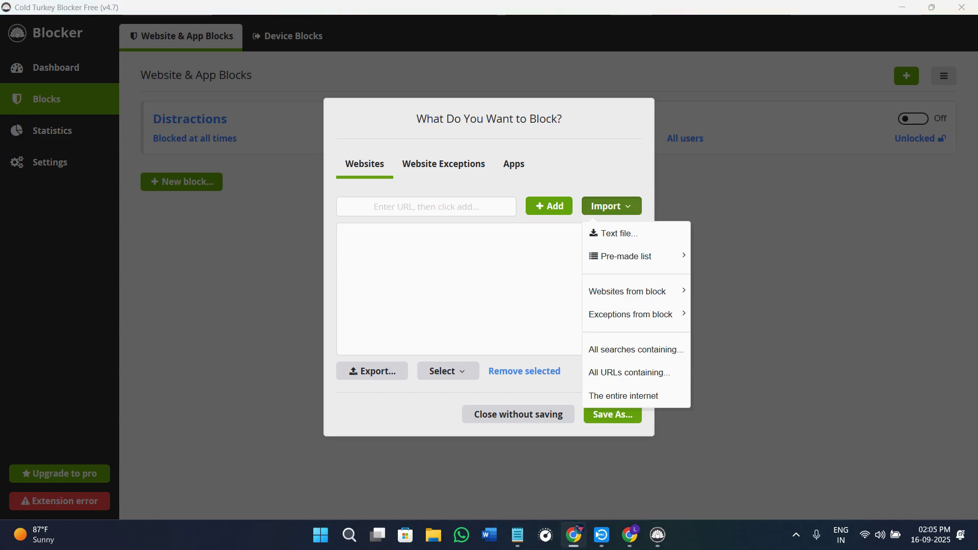
Step: Add facebook.com and twitter.com to the new block's blocked websites list
click(404, 206)
text(facebook.com)
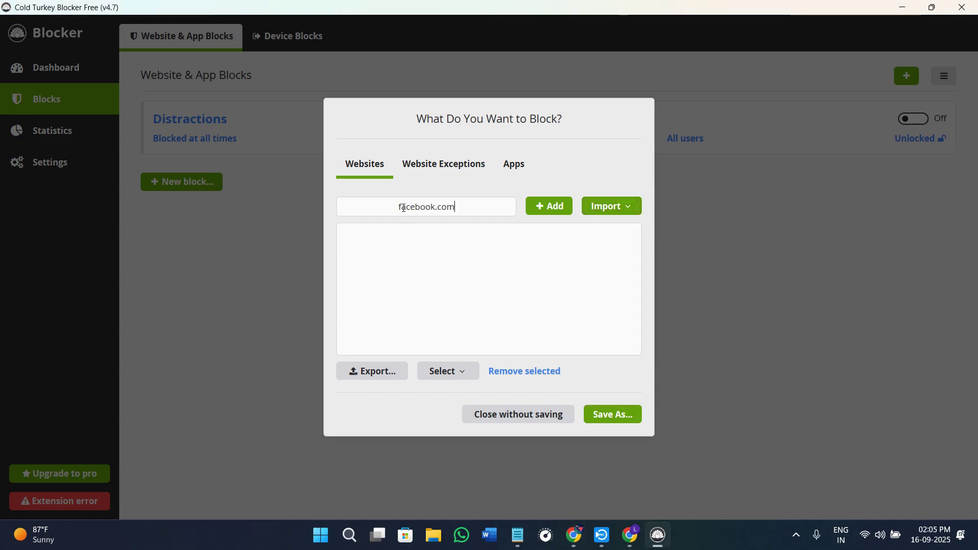
click(559, 207)
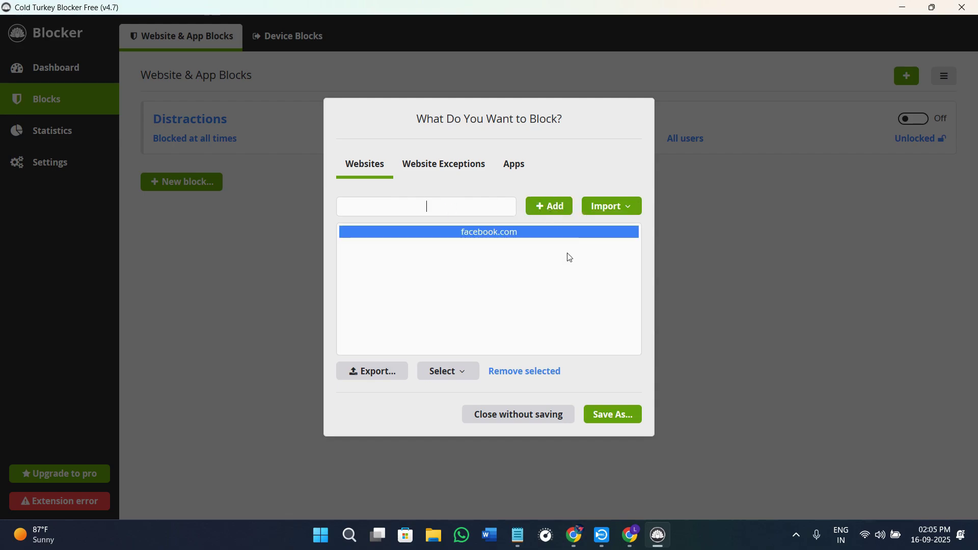
key(alt+Tab)
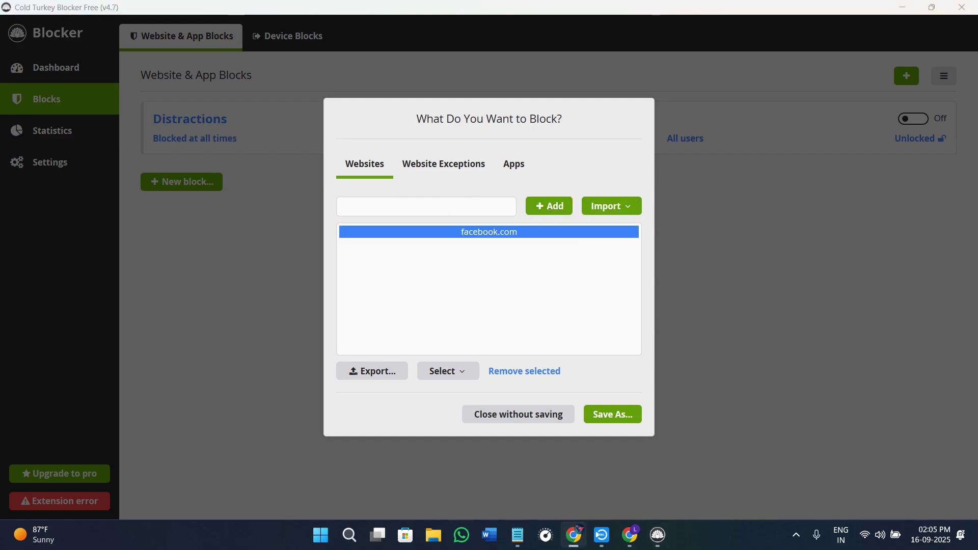
click(414, 208)
text(twitter.com)
click(547, 207)
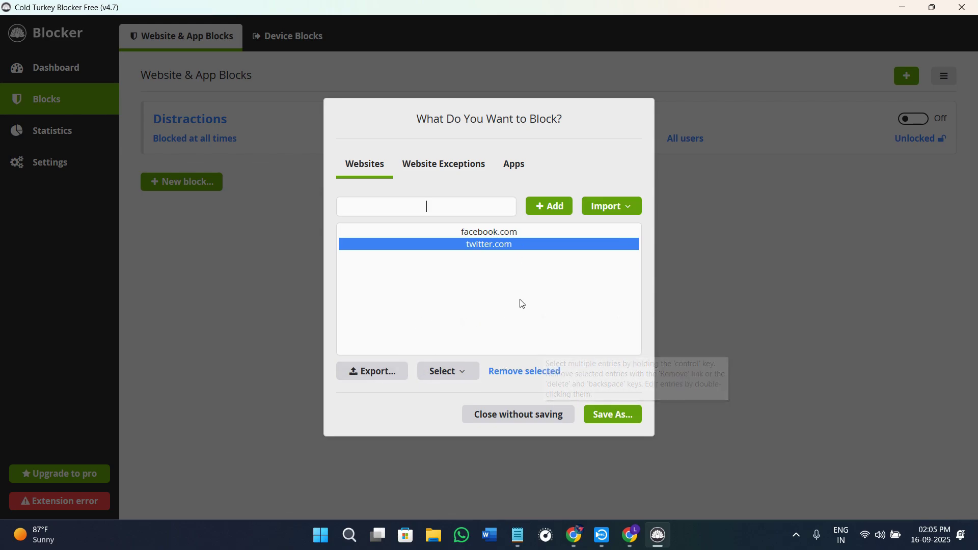
Step: Deselect all websites, then select facebook.com and remove it from the list
click(452, 371)
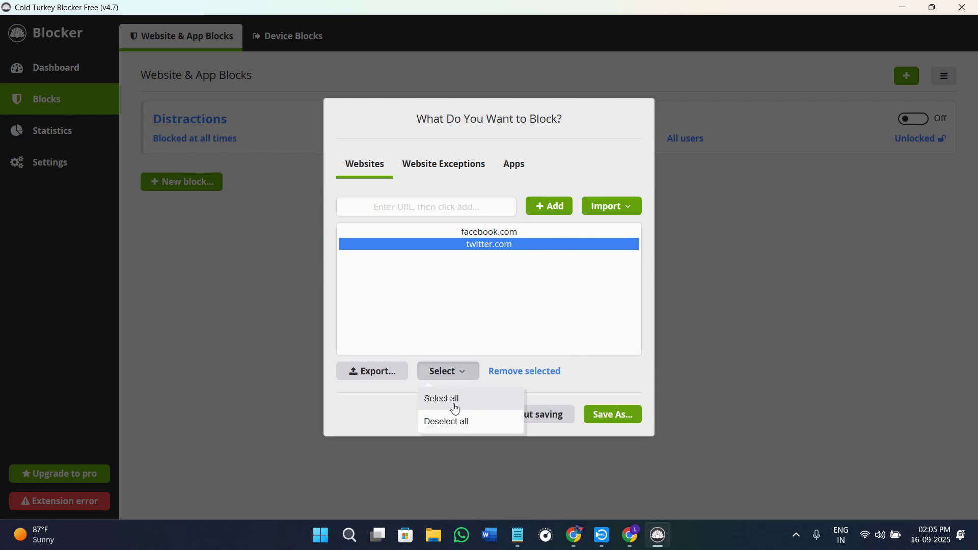
click(455, 410)
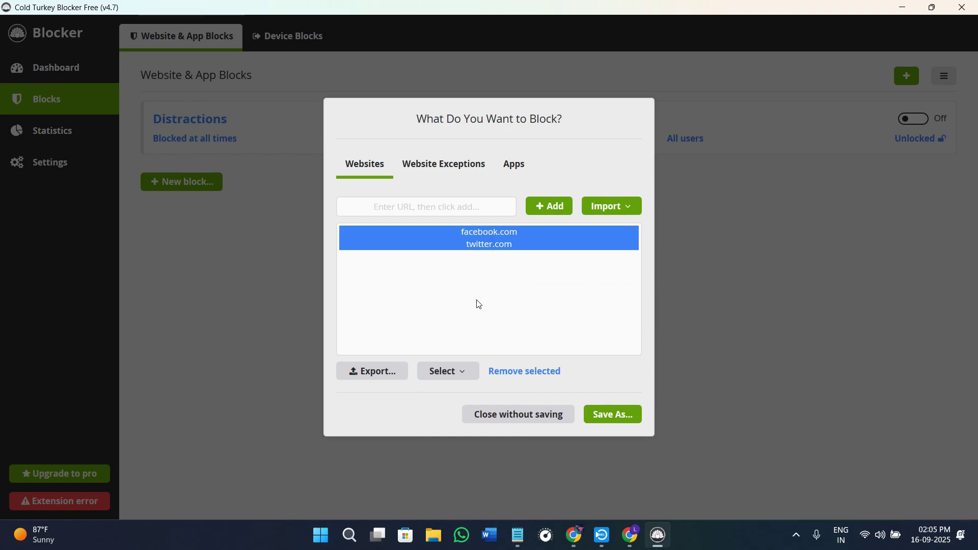
click(458, 373)
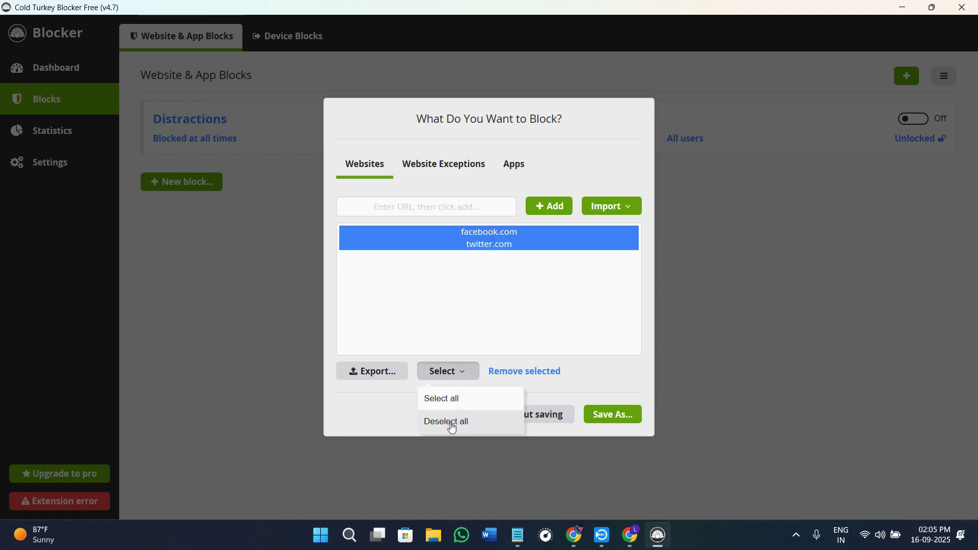
click(451, 427)
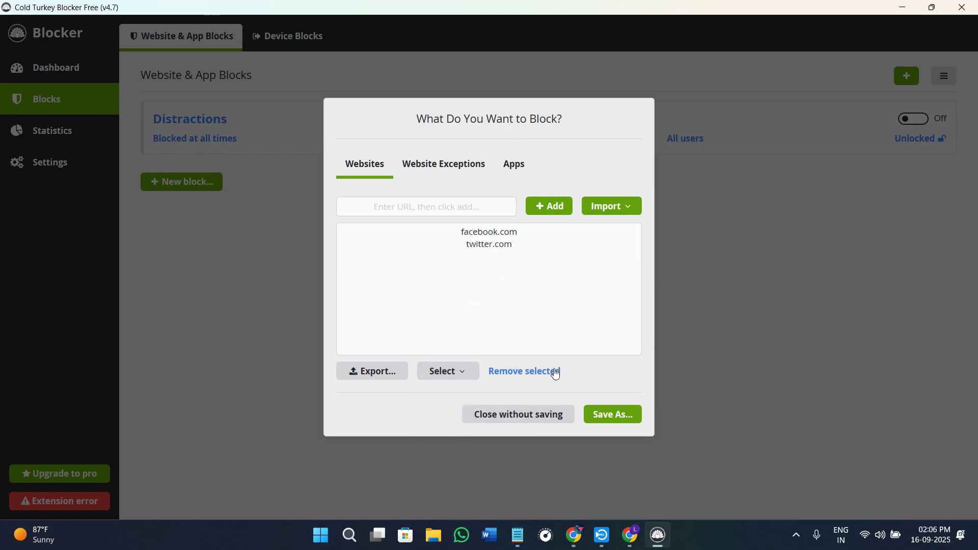
click(485, 235)
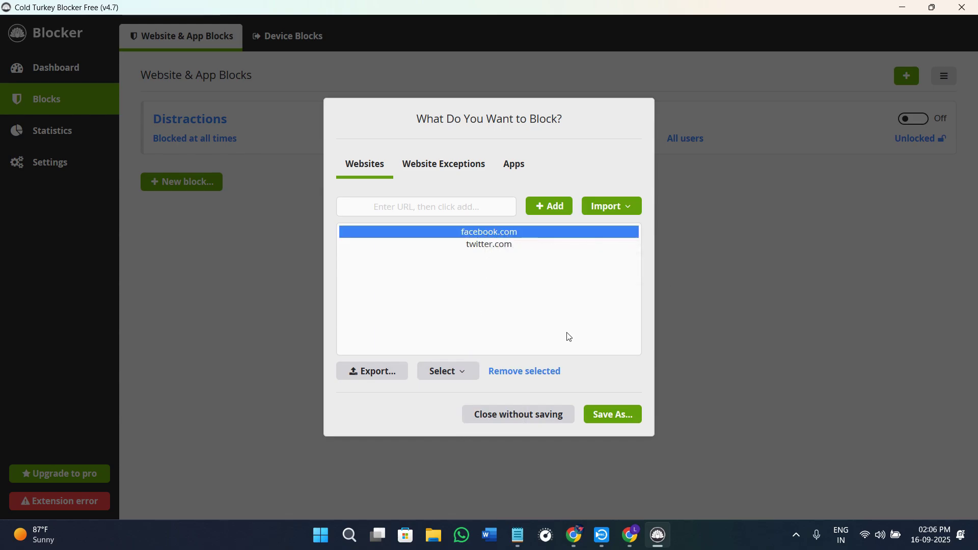
click(554, 371)
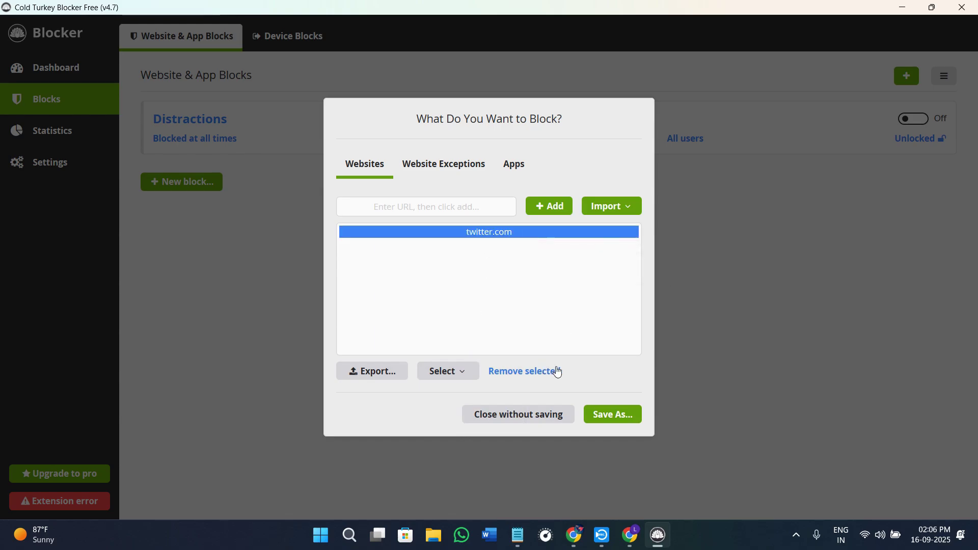
Step: Check the Website Exceptions and Apps tabs, dismiss the upgrade prompt, and return to Websites
click(469, 173)
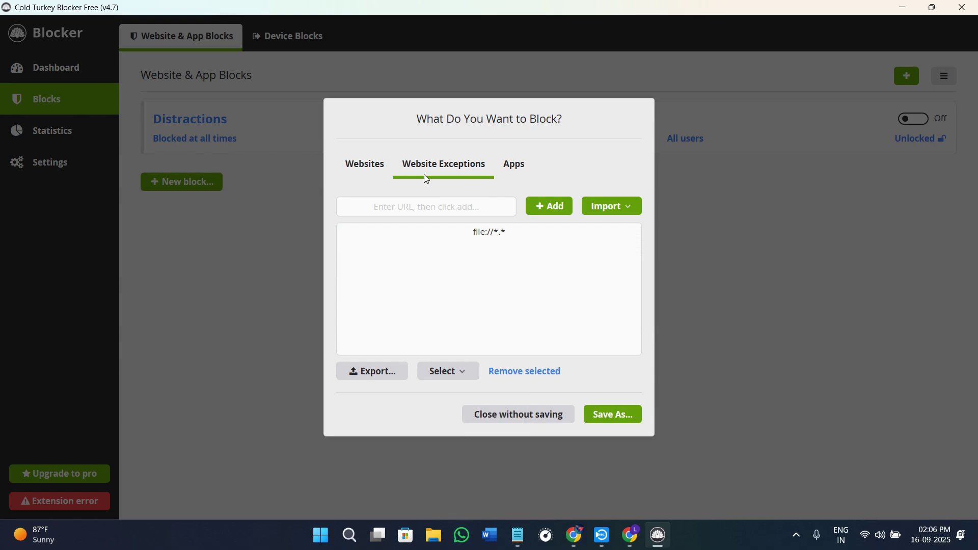
click(477, 204)
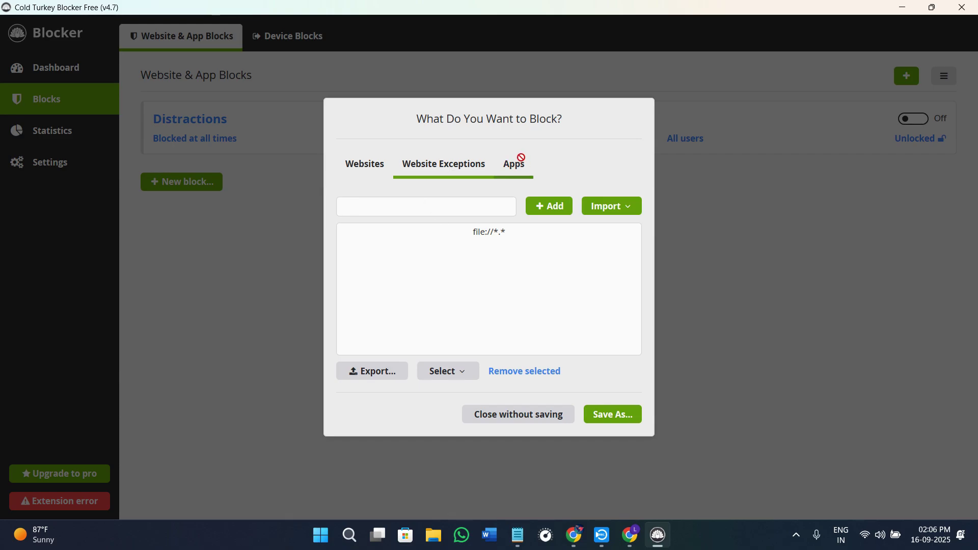
click(516, 166)
click(606, 350)
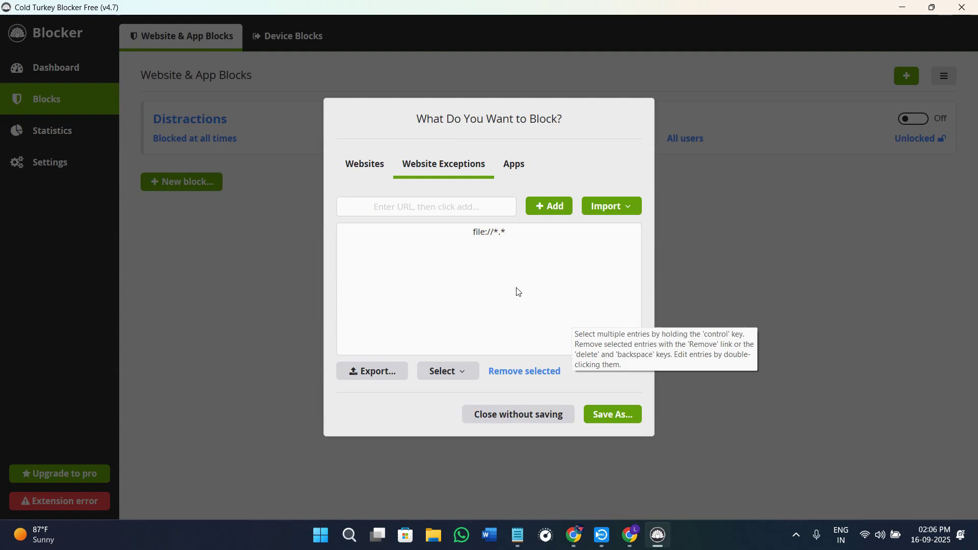
click(369, 165)
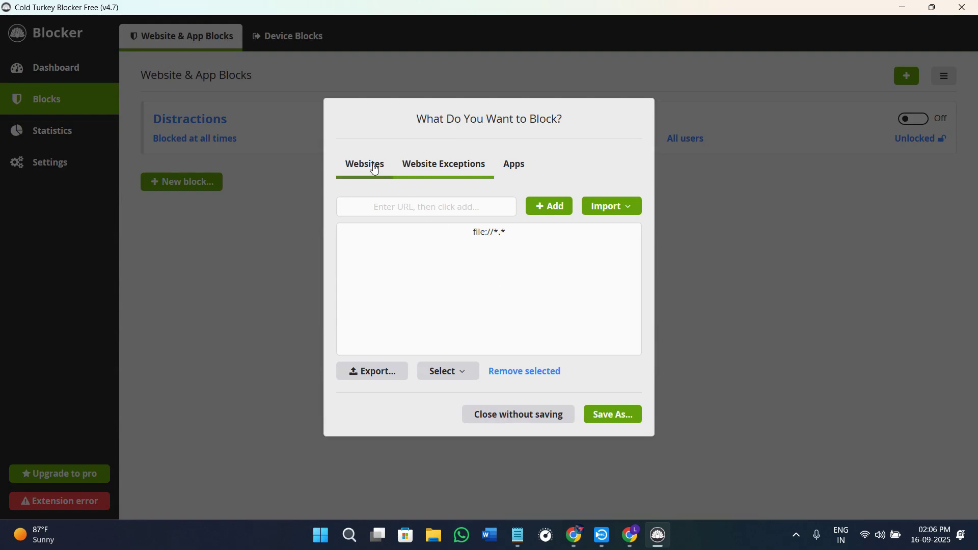
Step: Close the block editor unsaved, toggle Distractions on and back off, and discard a new block
click(546, 421)
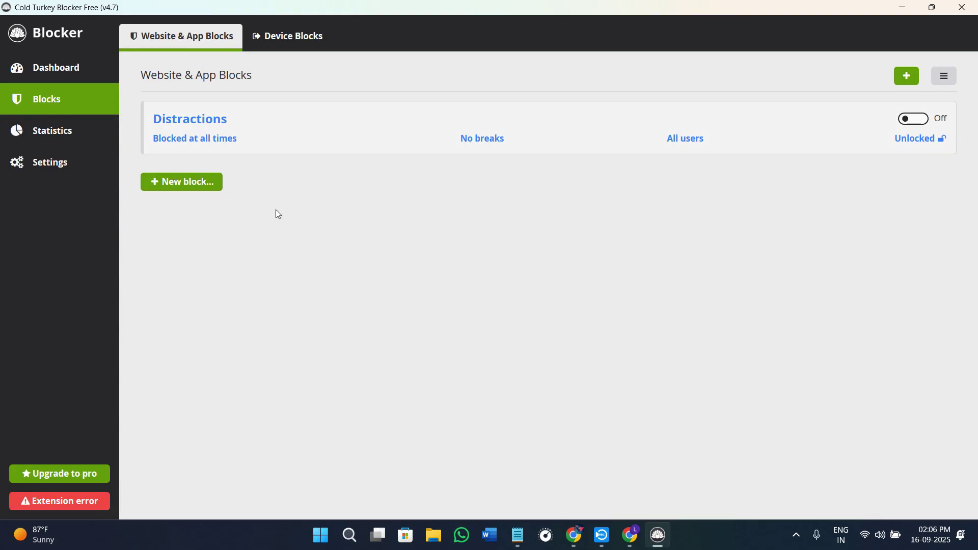
click(918, 124)
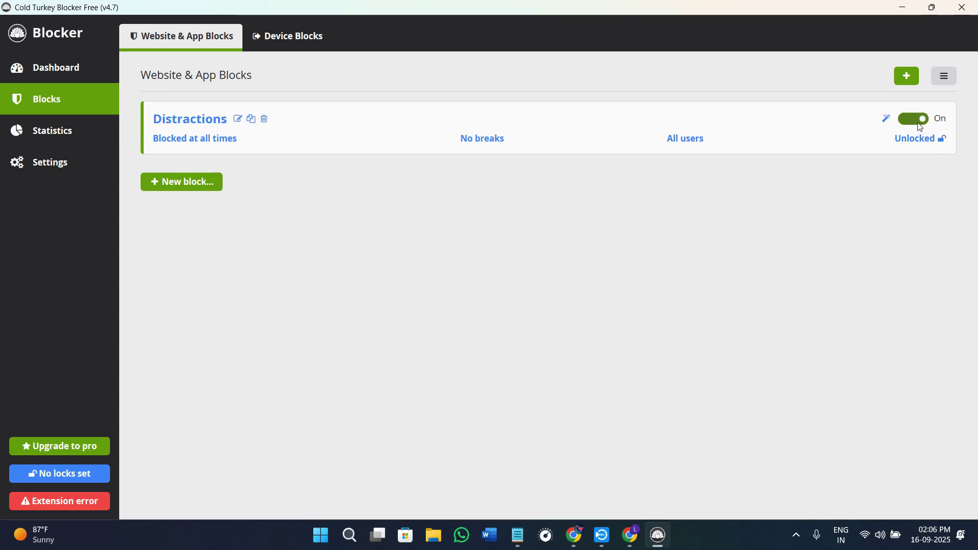
click(920, 127)
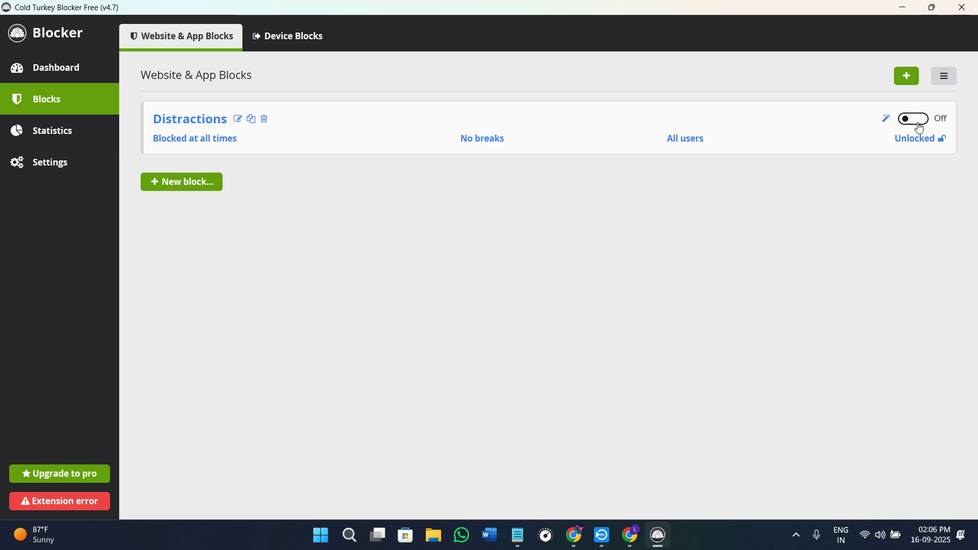
click(914, 78)
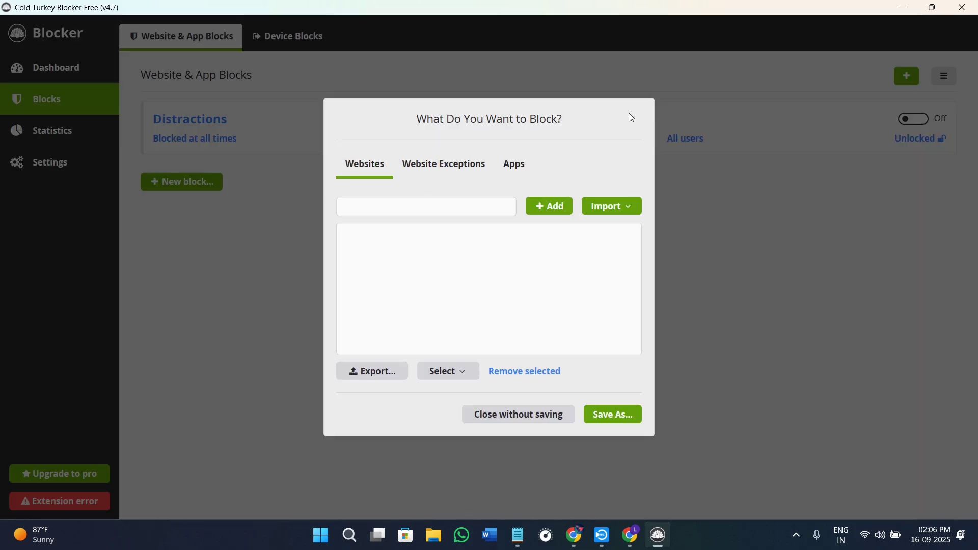
click(556, 415)
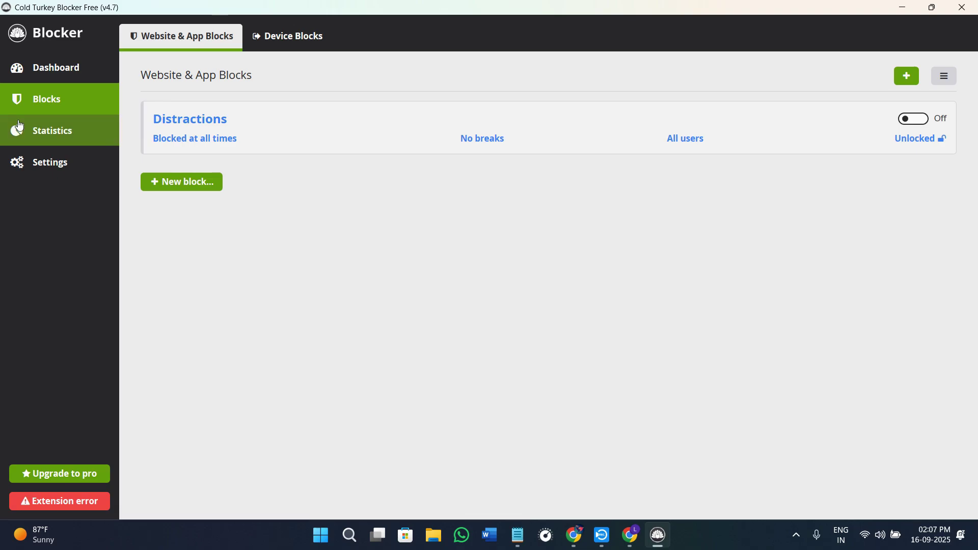
Step: Open Statistics, check the start-date calendar, and compare this week's Website and App Statistics tabs
click(87, 144)
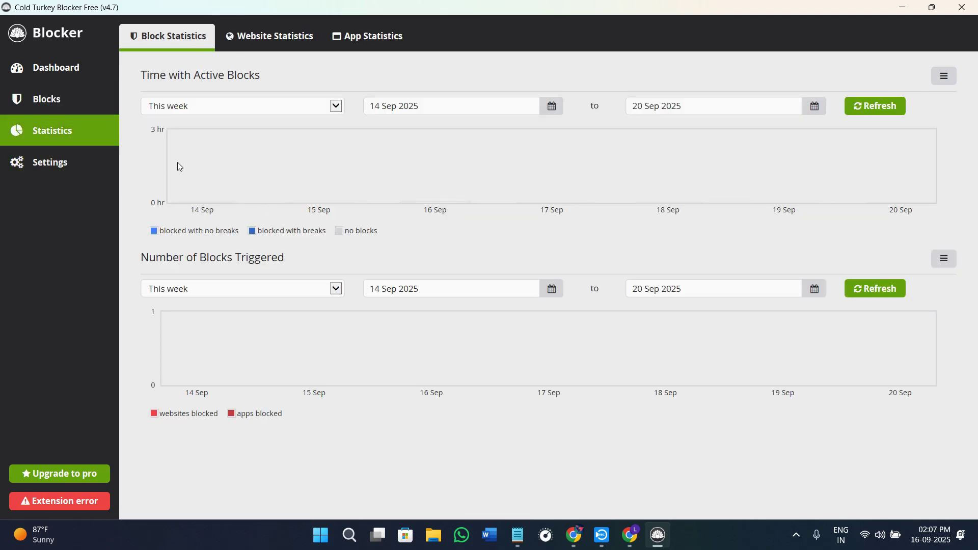
click(236, 107)
click(408, 107)
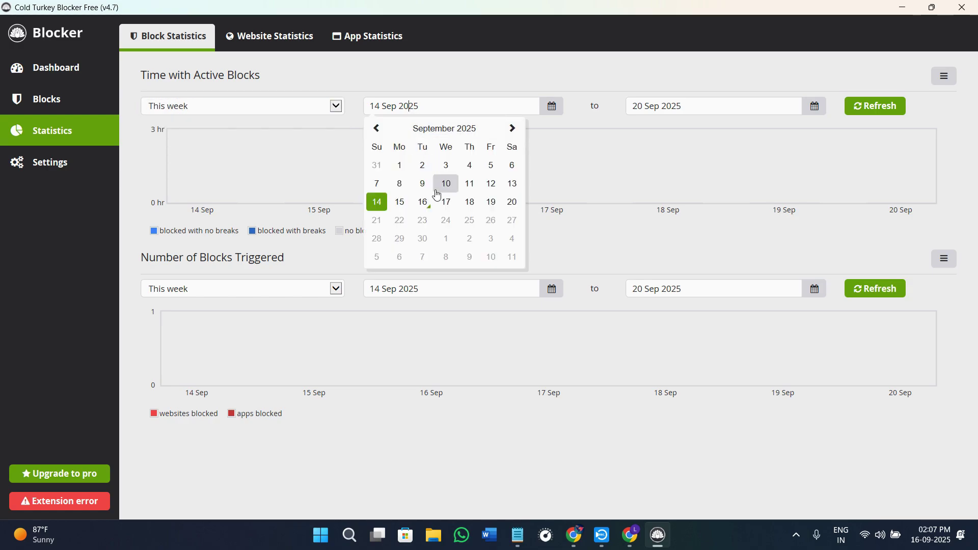
click(127, 296)
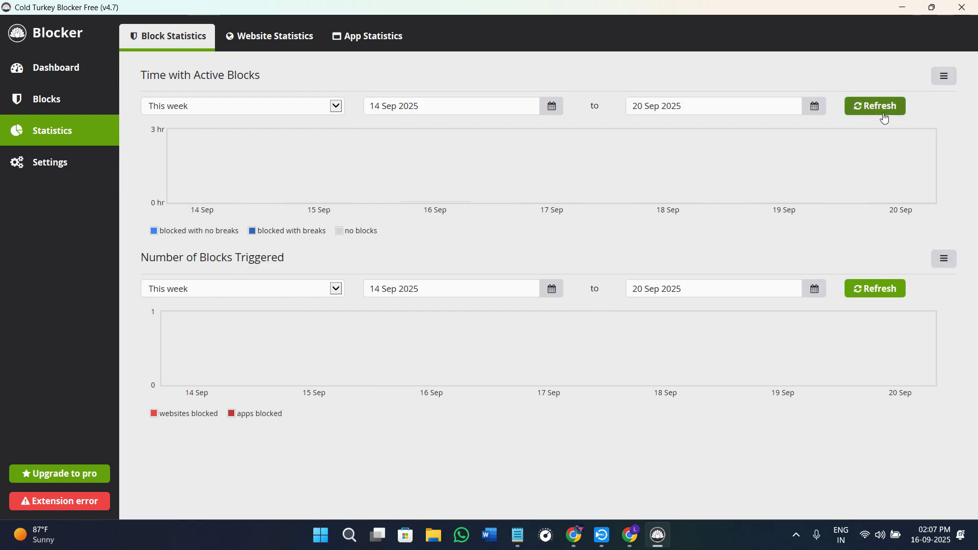
click(273, 34)
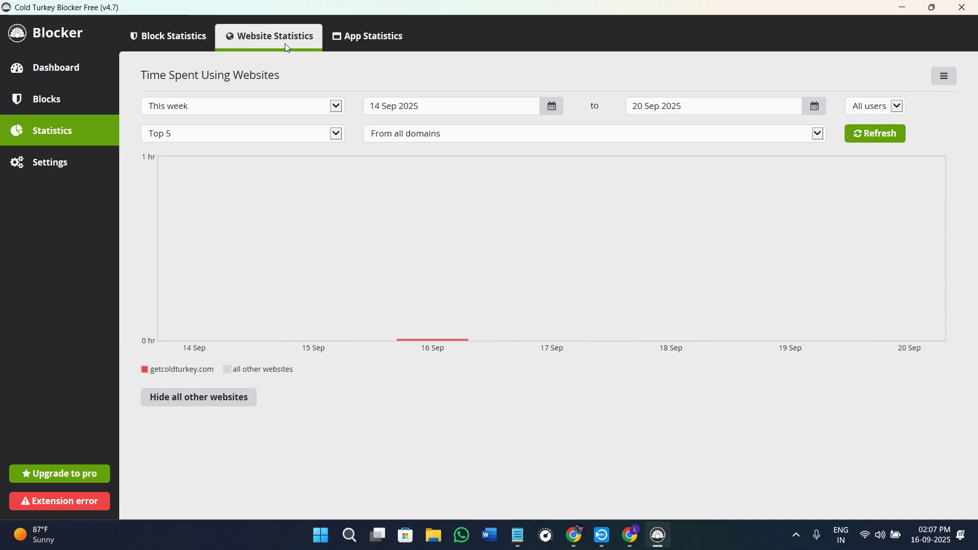
click(383, 41)
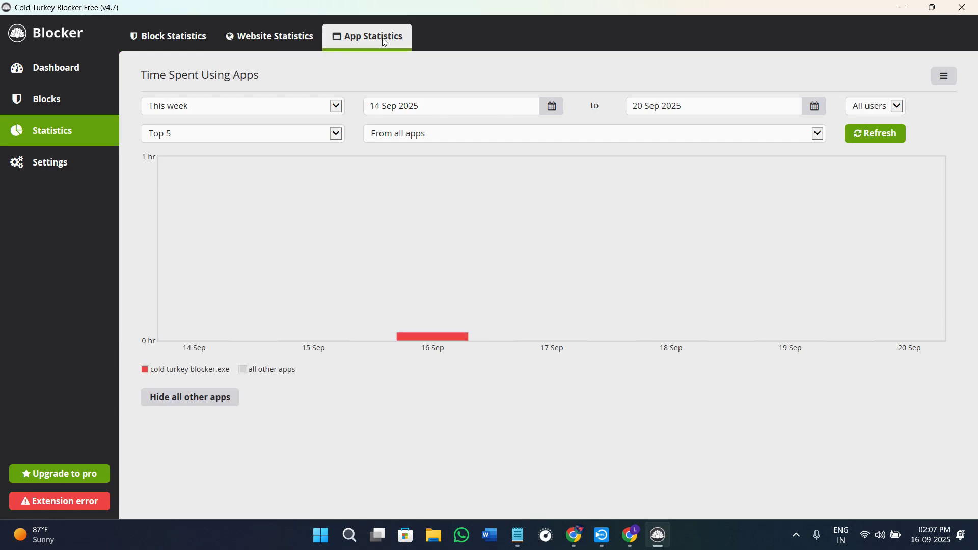
click(310, 44)
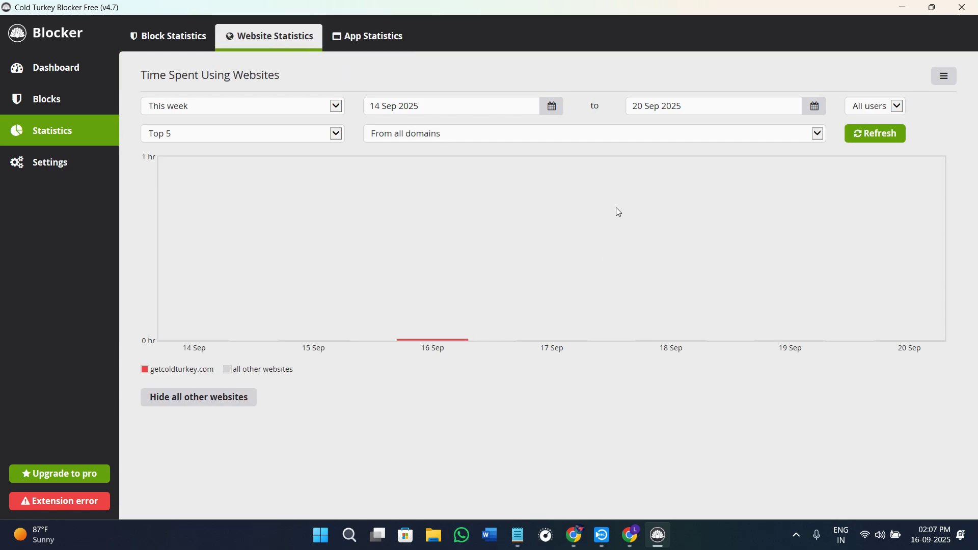
click(372, 36)
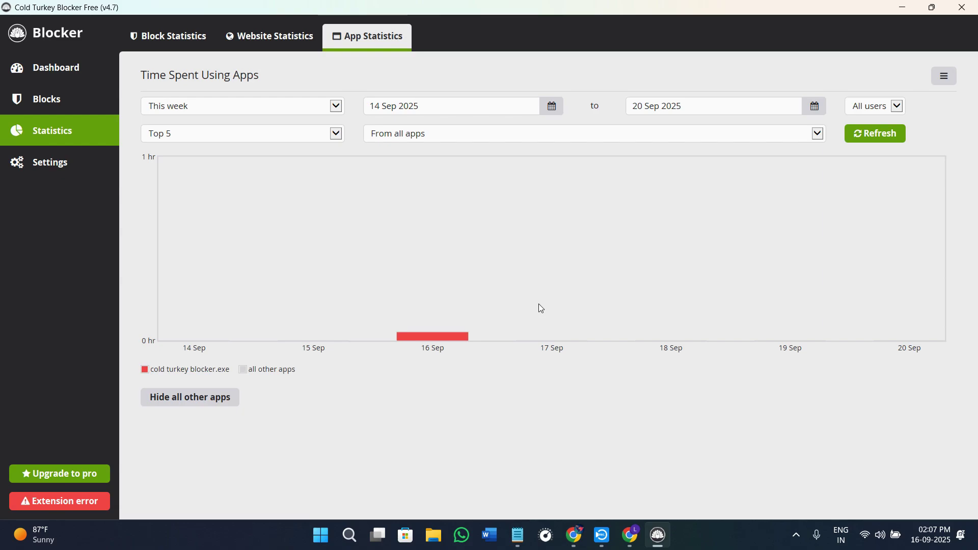
Step: Return to the Dashboard, which shows no active or upcoming blocks today
click(57, 76)
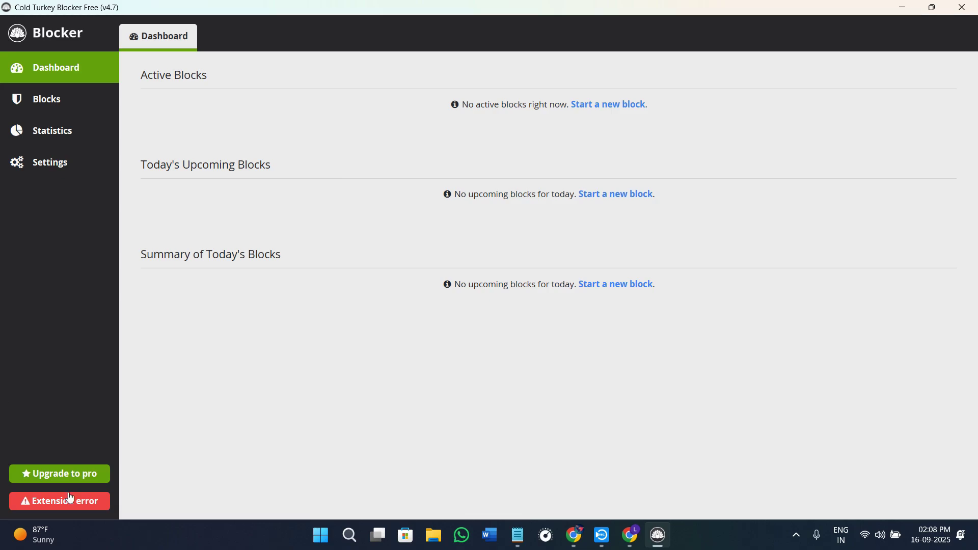
Step: Open the Why Upgrade dialog listing purchase, 7-day free trial and product-key activation options
click(45, 481)
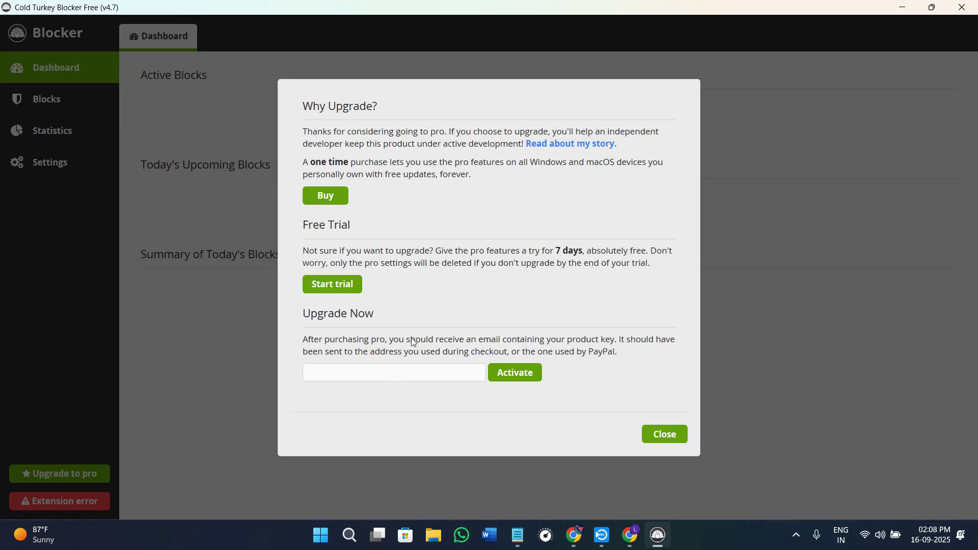